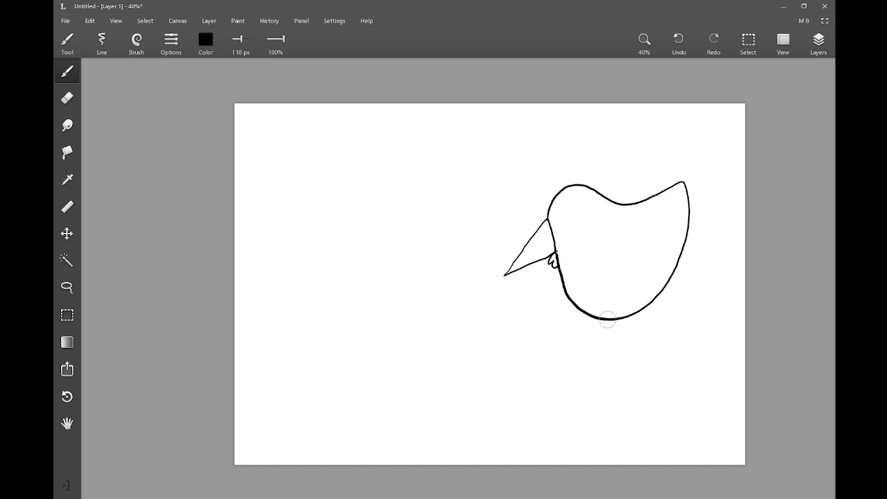
- Draw two thin legs with splayed, clawed feet beneath the bird's body, undoing and redrawing the rear leg
mouse_move(608, 320)
left_mouse_down()
mouse_move(594, 358)
mouse_move(571, 366)
mouse_move(589, 365)
mouse_move(580, 378)
mouse_move(593, 368)
mouse_move(587, 379)
mouse_move(611, 363)
mouse_move(609, 320)
mouse_move(627, 331)
mouse_move(626, 363)
mouse_move(609, 378)
mouse_move(624, 373)
mouse_move(619, 385)
mouse_move(647, 366)
mouse_move(630, 360)
mouse_move(629, 316)
left_mouse_up()
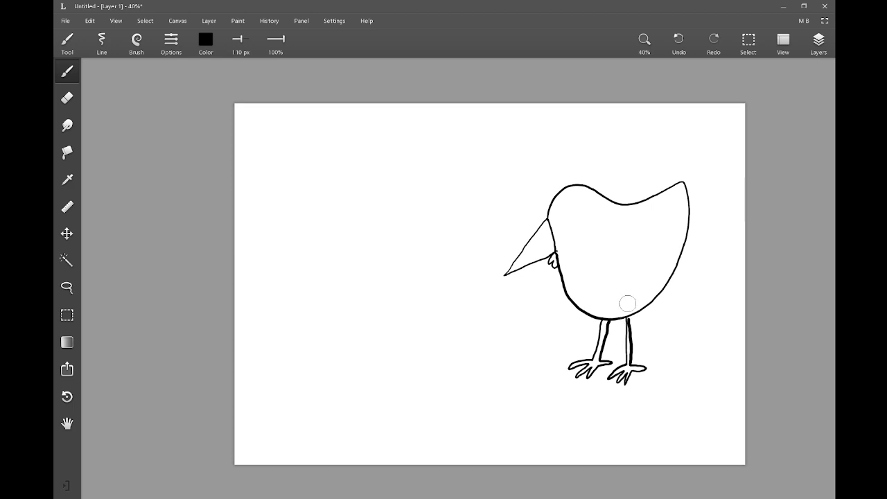
left_click(679, 40)
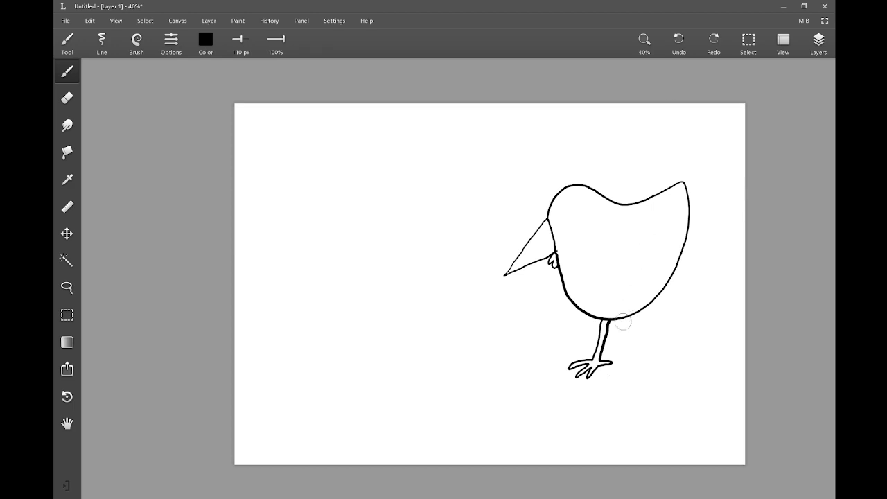
mouse_move(626, 319)
left_mouse_down()
mouse_move(626, 362)
mouse_move(608, 380)
mouse_move(627, 376)
mouse_move(626, 384)
mouse_move(643, 370)
mouse_move(632, 361)
mouse_move(633, 315)
left_mouse_up()
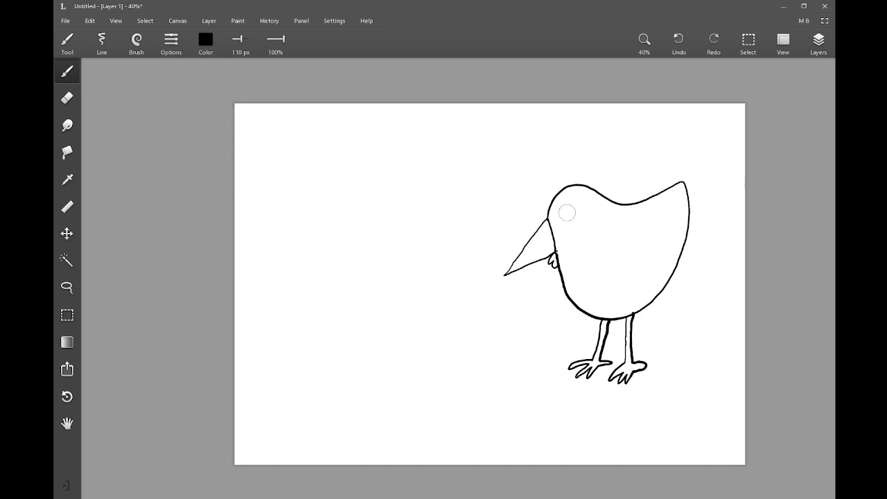
- Complete the bird's head with a round eye, under-eye lines, a spiky comb and a cigarette trailing wavy smoke up to the canvas's upper left
mouse_move(576, 203)
left_mouse_down()
mouse_move(569, 222)
mouse_move(591, 219)
mouse_move(576, 206)
mouse_move(581, 230)
mouse_move(592, 226)
mouse_move(586, 237)
mouse_move(575, 219)
mouse_move(576, 171)
mouse_move(587, 184)
mouse_move(595, 173)
left_mouse_up()
scroll(558, 212, "down", 1)
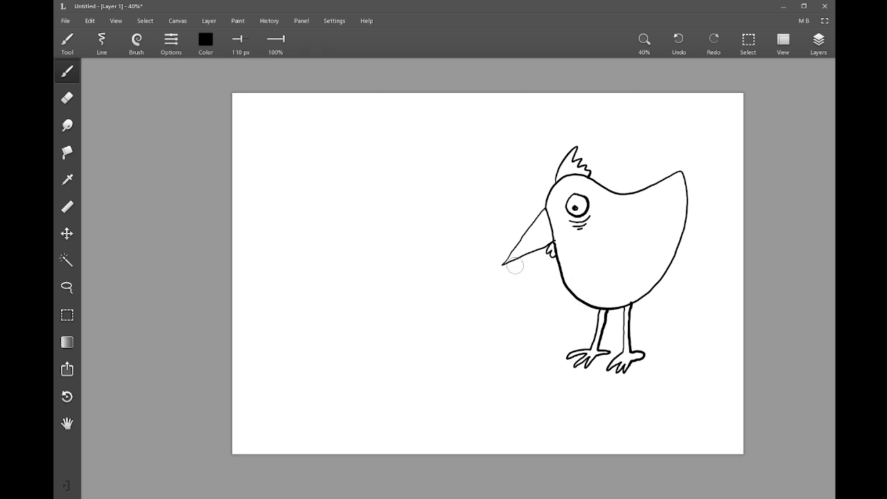
mouse_move(513, 260)
left_mouse_down()
mouse_move(498, 321)
mouse_move(521, 266)
mouse_move(507, 256)
mouse_move(498, 309)
left_mouse_up()
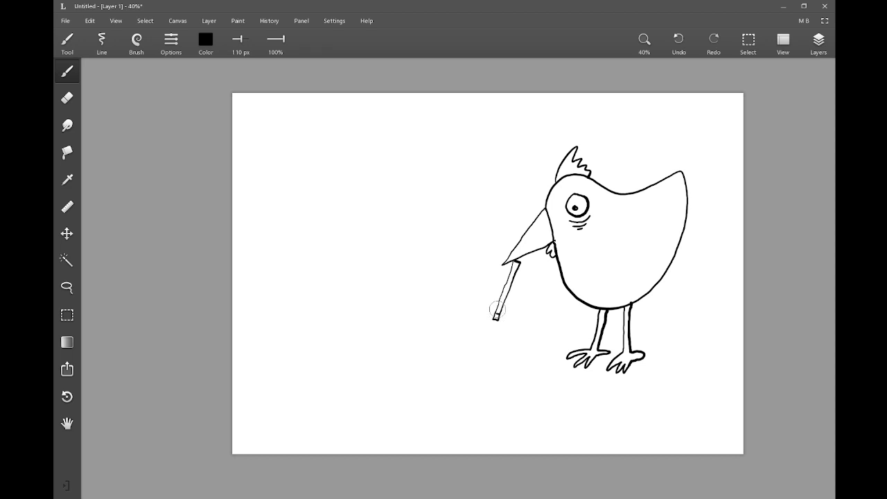
mouse_move(486, 314)
left_mouse_down()
mouse_move(434, 187)
mouse_move(354, 135)
left_mouse_up()
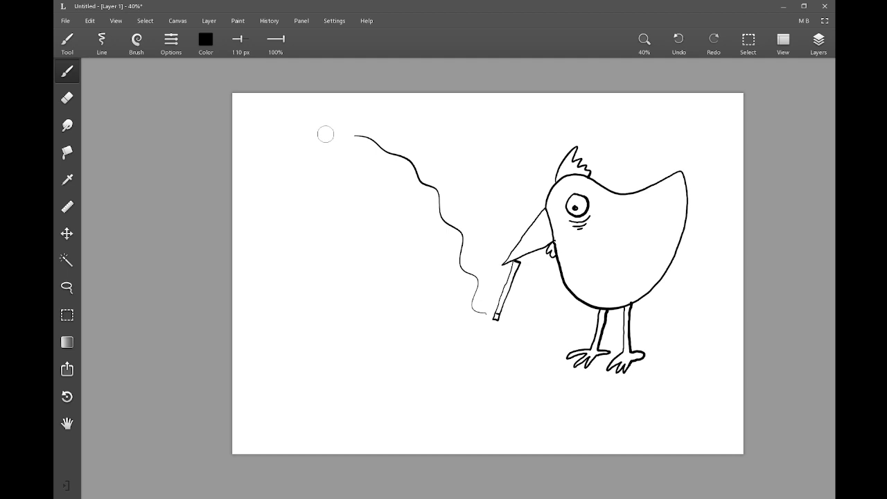
- Draw a smaller chicken facing the first one, with body, beak, wattle, comb and a redrawn round eye with bags under it
mouse_move(411, 291)
left_mouse_down()
mouse_move(437, 321)
mouse_move(410, 320)
mouse_move(409, 286)
mouse_move(396, 271)
mouse_move(374, 272)
mouse_move(350, 305)
mouse_move(333, 311)
mouse_move(301, 301)
mouse_move(307, 346)
mouse_move(325, 369)
mouse_move(371, 371)
mouse_move(412, 332)
left_mouse_up()
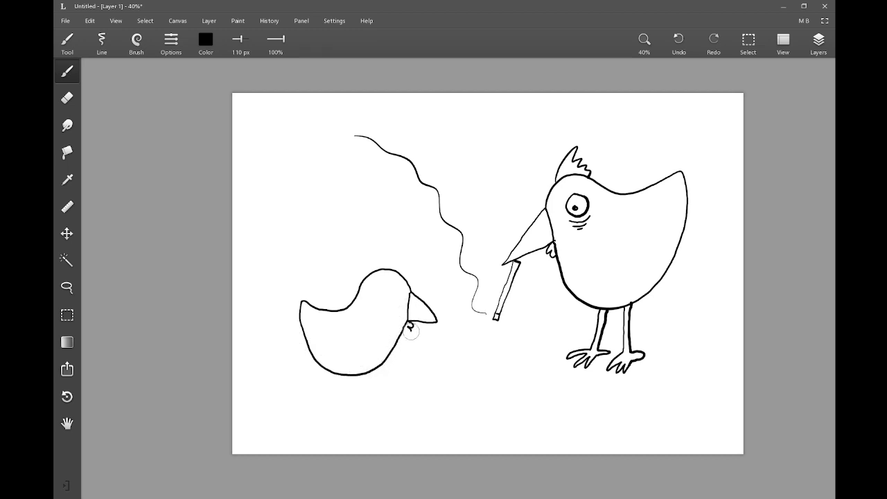
mouse_move(381, 270)
left_mouse_down()
mouse_move(372, 246)
mouse_move(402, 254)
mouse_move(409, 269)
mouse_move(376, 287)
mouse_move(379, 306)
mouse_move(385, 281)
left_mouse_up()
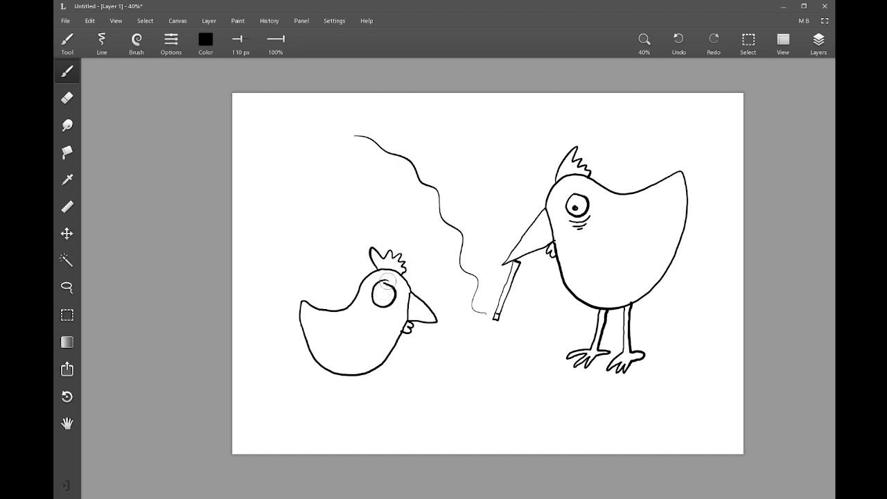
key("ctrl+z")
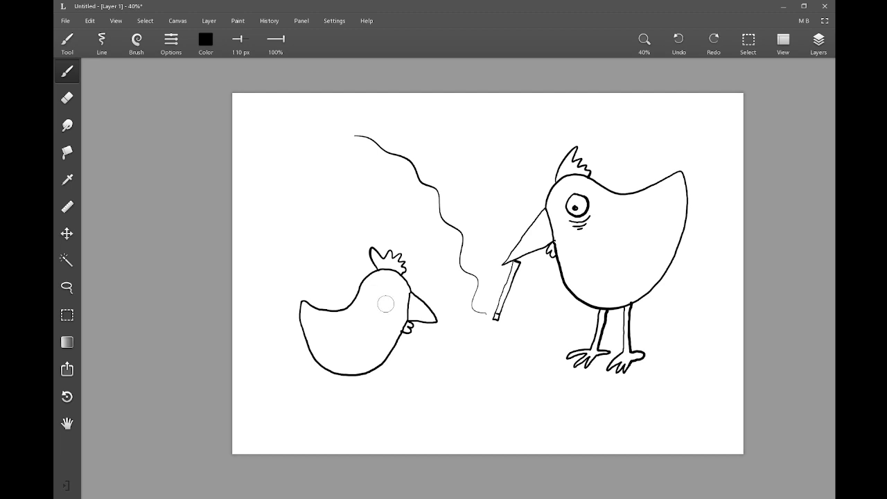
mouse_move(382, 305)
left_mouse_down()
mouse_move(374, 296)
mouse_move(390, 285)
left_mouse_up()
left_click_drag(373, 316, 386, 323)
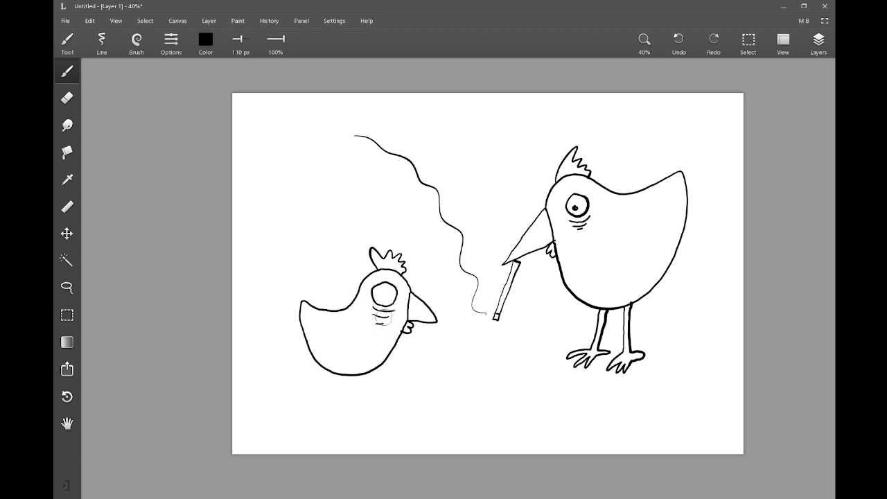
- Add a feathered wing to each chicken and a pupil to the small chicken's eye
mouse_move(613, 233)
left_mouse_down()
mouse_move(643, 206)
mouse_move(633, 254)
left_mouse_up()
mouse_move(385, 286)
left_mouse_down()
mouse_move(388, 297)
mouse_move(389, 276)
left_mouse_up()
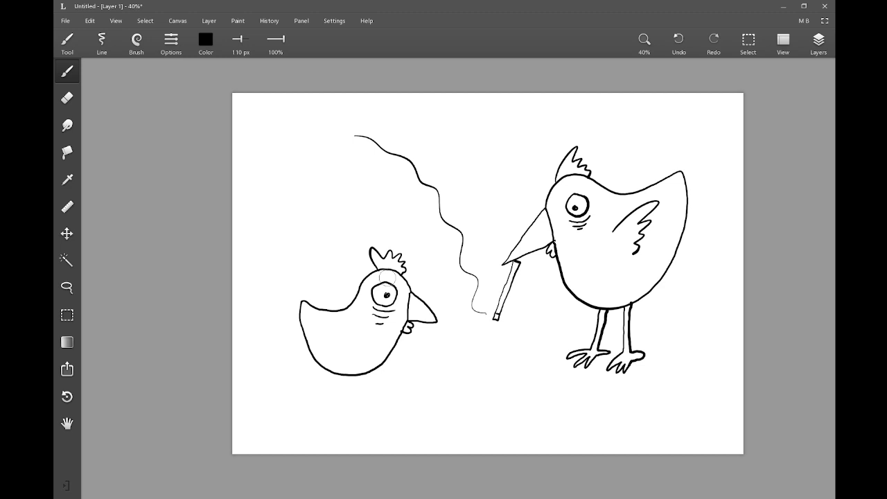
mouse_move(356, 327)
left_mouse_down()
mouse_move(323, 325)
mouse_move(342, 339)
mouse_move(338, 354)
mouse_move(353, 340)
left_mouse_up()
- Draw the small chicken's two clawed legs and a cigarette at its beak with a wavy smoke line rising from it
mouse_move(374, 371)
left_mouse_down()
mouse_move(381, 394)
mouse_move(402, 393)
mouse_move(387, 403)
mouse_move(397, 405)
mouse_move(381, 413)
mouse_move(370, 402)
mouse_move(366, 368)
mouse_move(352, 378)
mouse_move(351, 404)
mouse_move(364, 415)
mouse_move(348, 413)
mouse_move(349, 425)
mouse_move(343, 411)
mouse_move(334, 412)
mouse_move(348, 377)
left_mouse_up()
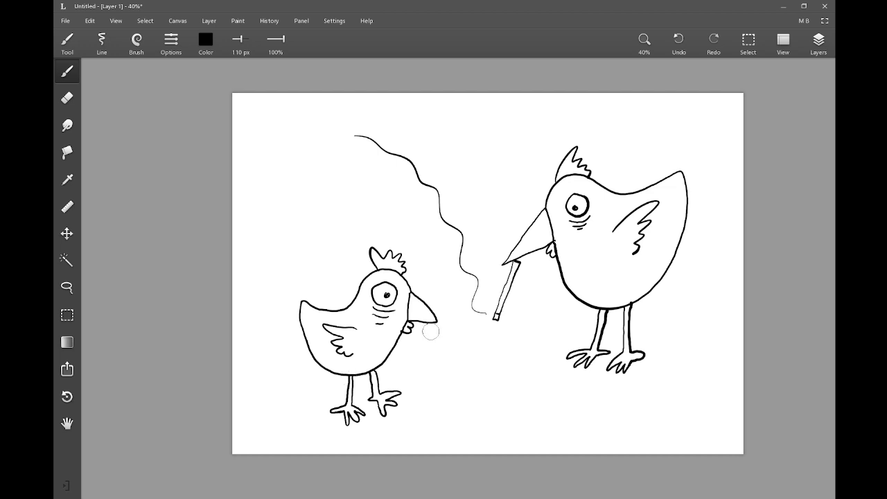
mouse_move(429, 320)
left_mouse_down()
mouse_move(438, 348)
mouse_move(431, 324)
mouse_move(434, 348)
mouse_move(437, 326)
mouse_move(445, 341)
mouse_move(448, 311)
mouse_move(439, 259)
mouse_move(414, 211)
left_mouse_up()
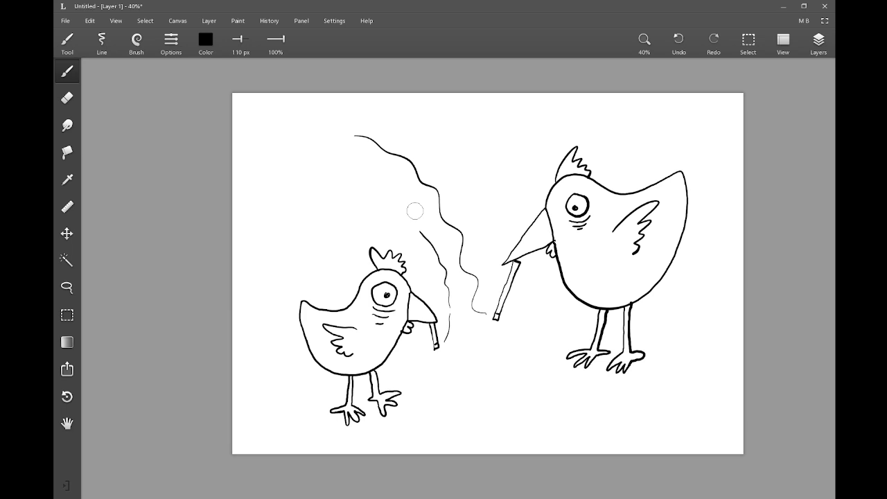
- Choose a bright red colour and switch to the paint bucket tool
left_click(205, 40)
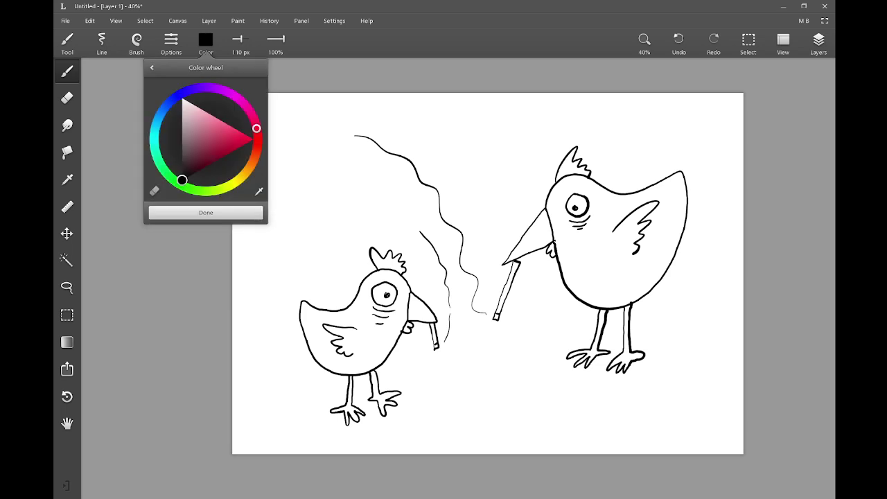
mouse_move(256, 128)
left_mouse_down()
mouse_move(257, 148)
mouse_move(243, 138)
left_mouse_up()
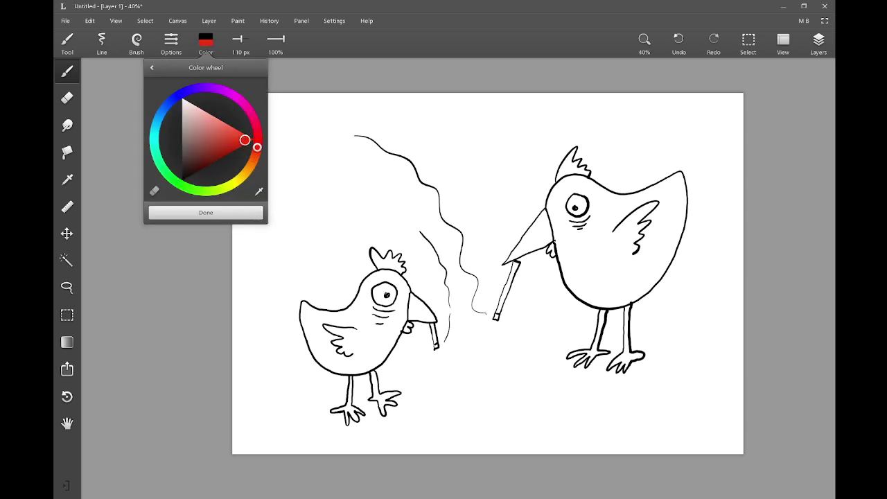
left_click(67, 153)
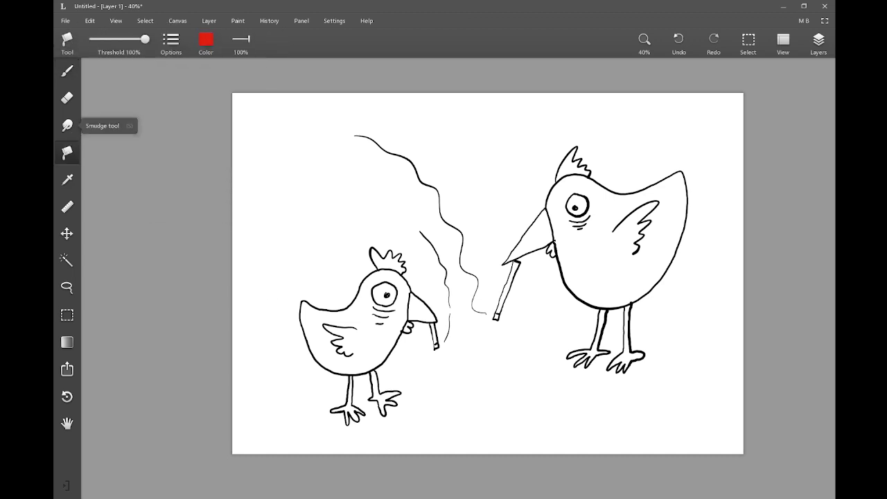
left_click(569, 163)
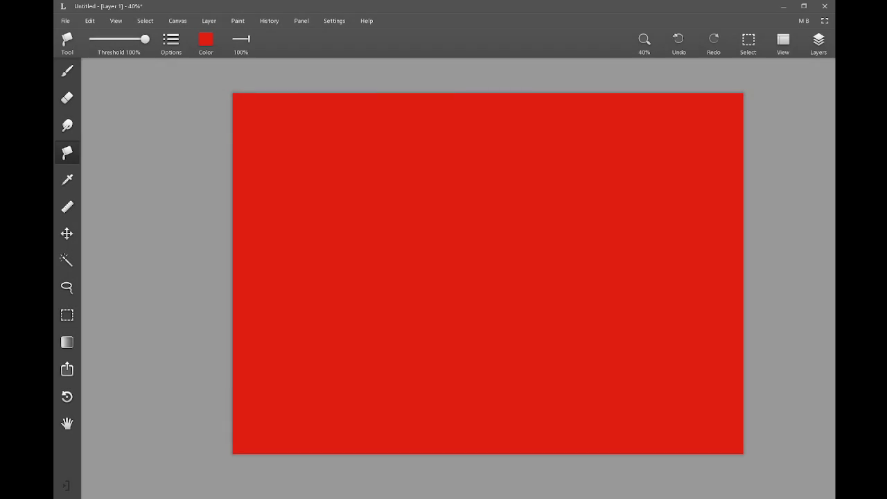
left_click(644, 43)
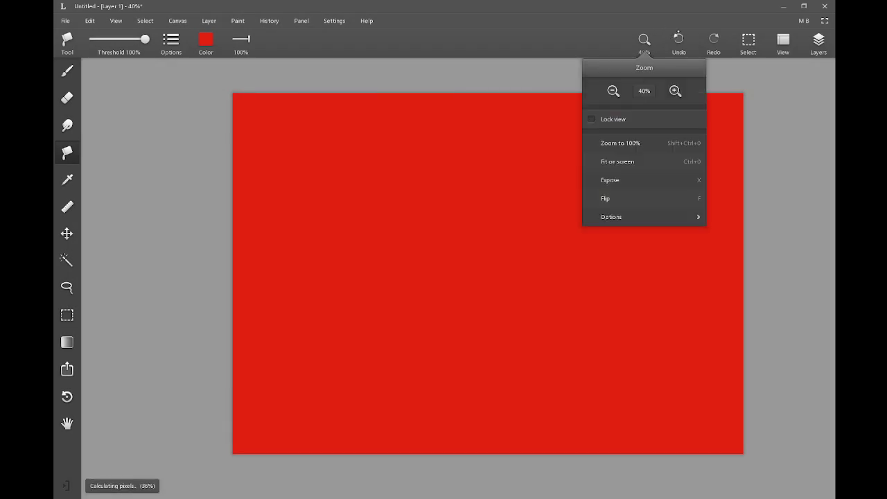
left_click(681, 35)
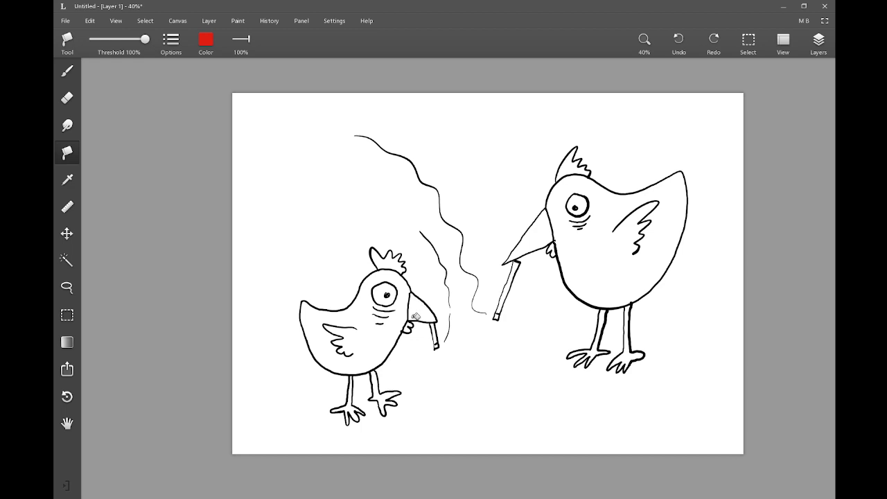
left_click(411, 326)
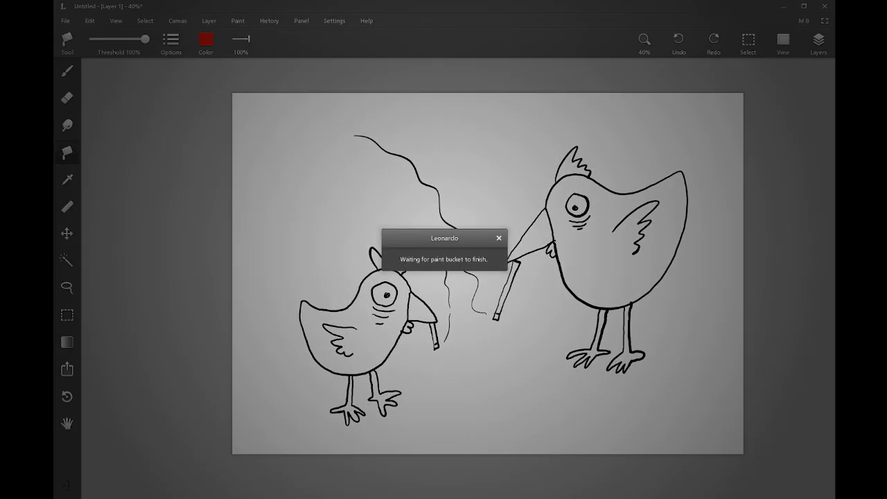
key("ctrl+z")
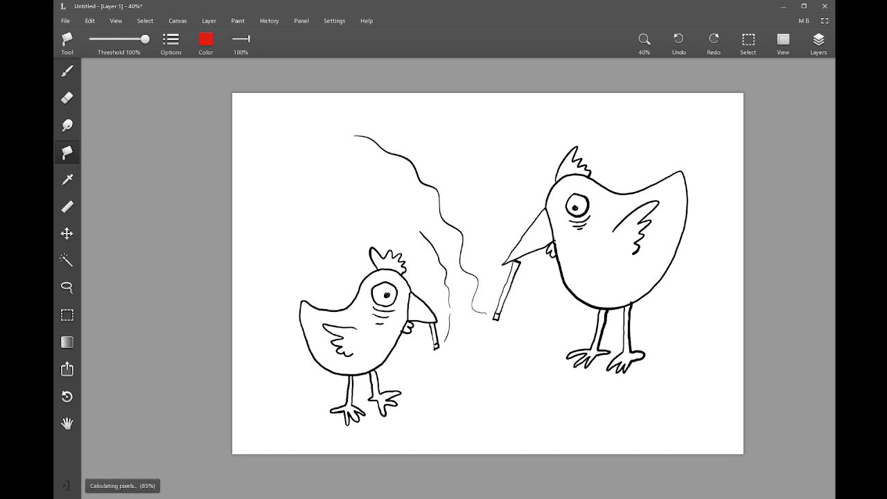
- Lower the paint bucket threshold to 41% and fill both chickens' combs and wattles with red
left_click_drag(145, 39, 118, 39)
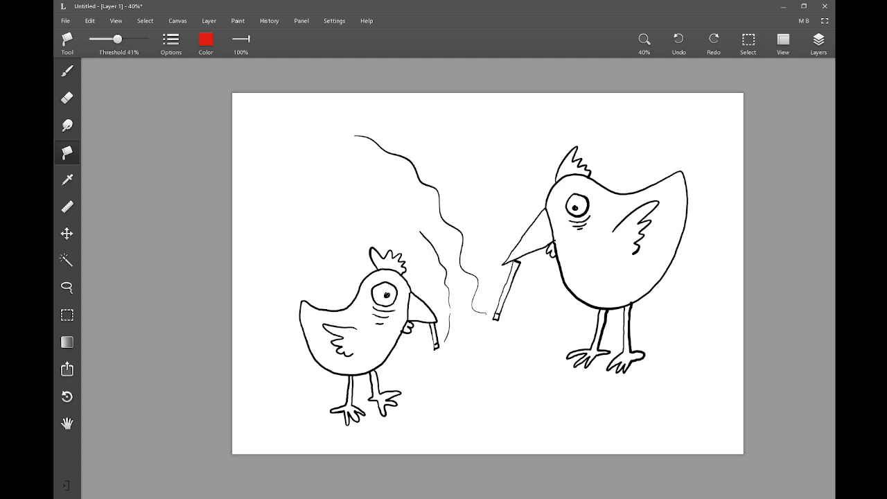
left_click(569, 161)
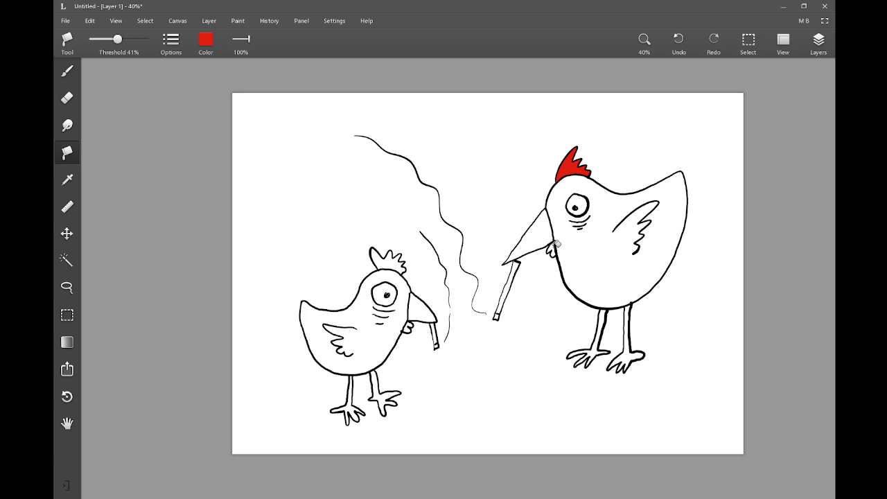
left_click(556, 246)
left_click(408, 328)
left_click(387, 257)
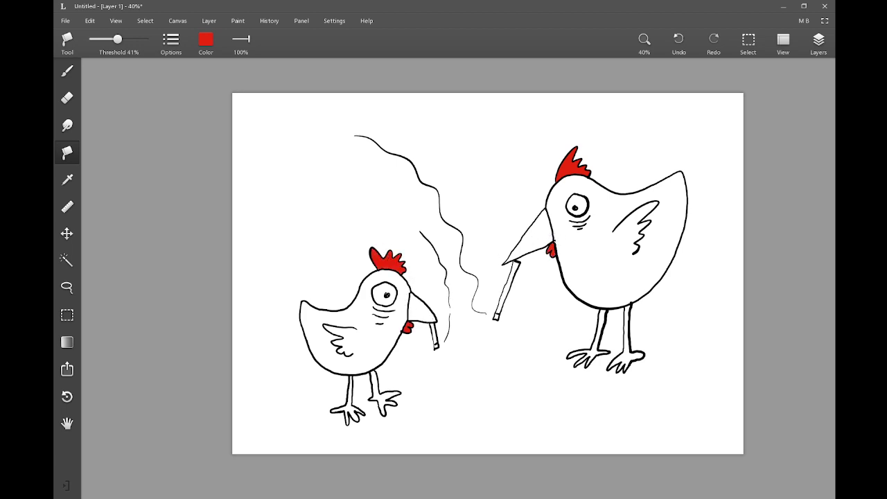
- Change the fill colour to orange and fill both chickens' beaks, legs and feet
left_click(206, 43)
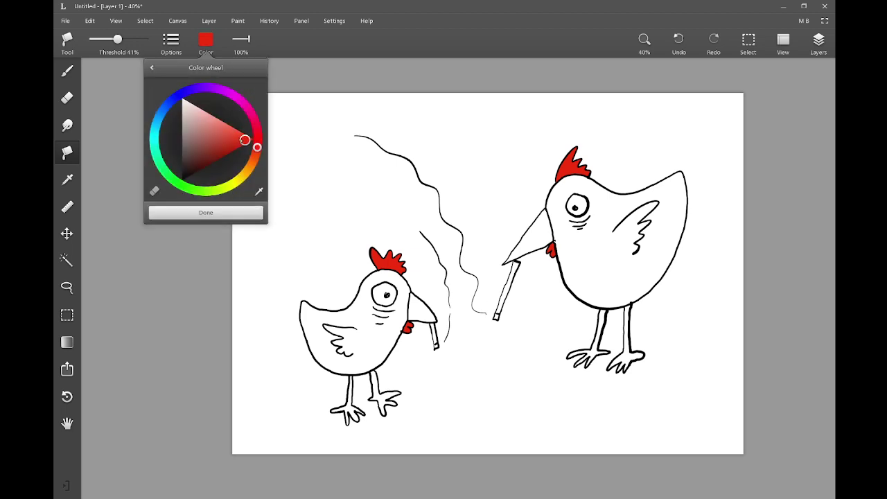
left_click_drag(257, 149, 252, 163)
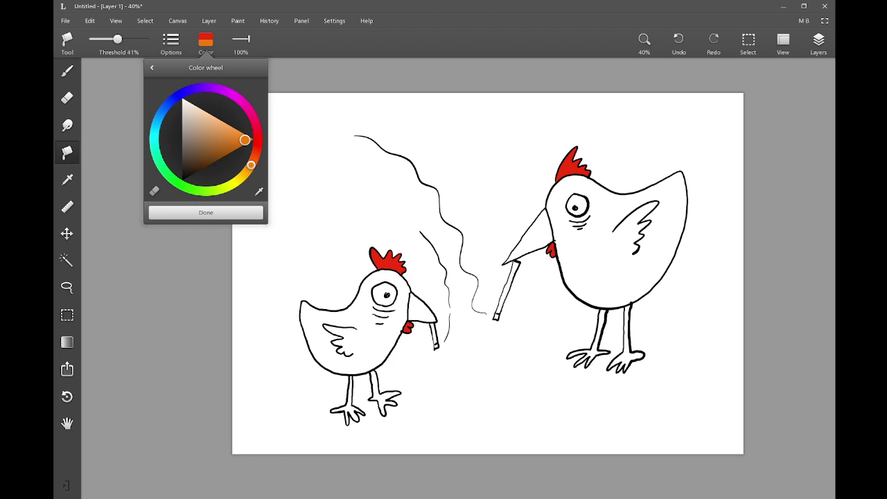
left_click(539, 230)
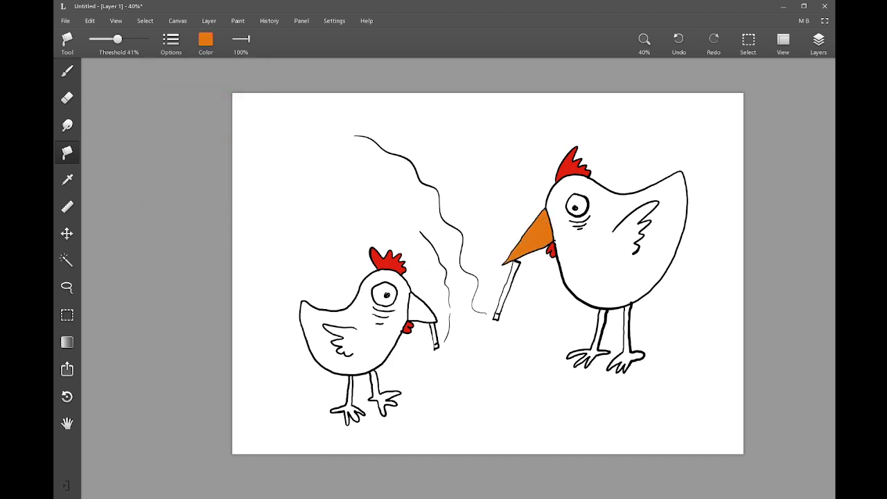
left_click(420, 309)
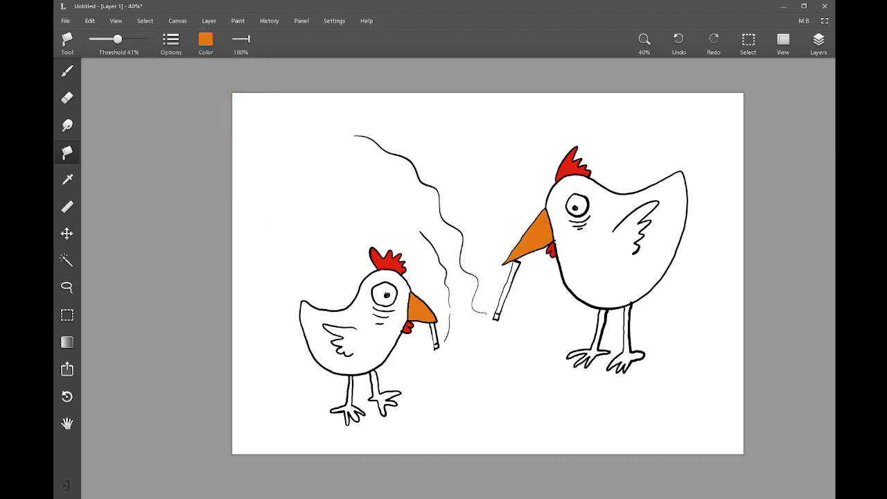
left_click(353, 403)
left_click(385, 383)
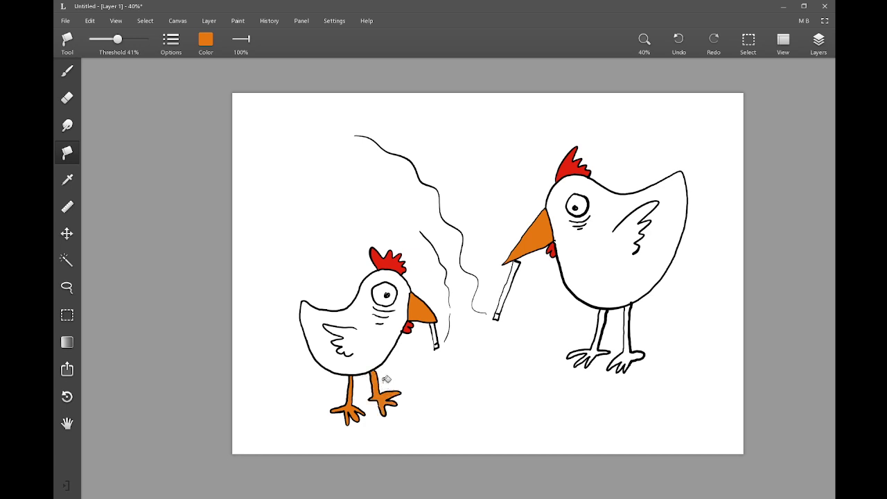
left_click(598, 347)
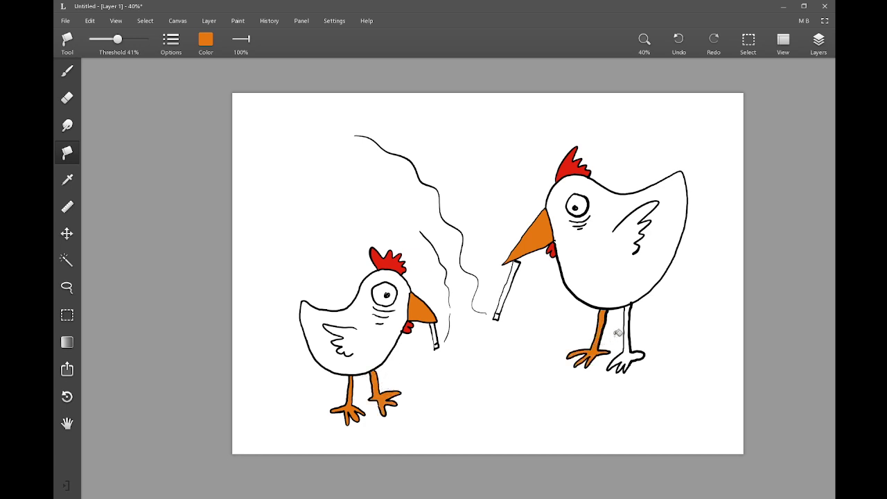
left_click(633, 341)
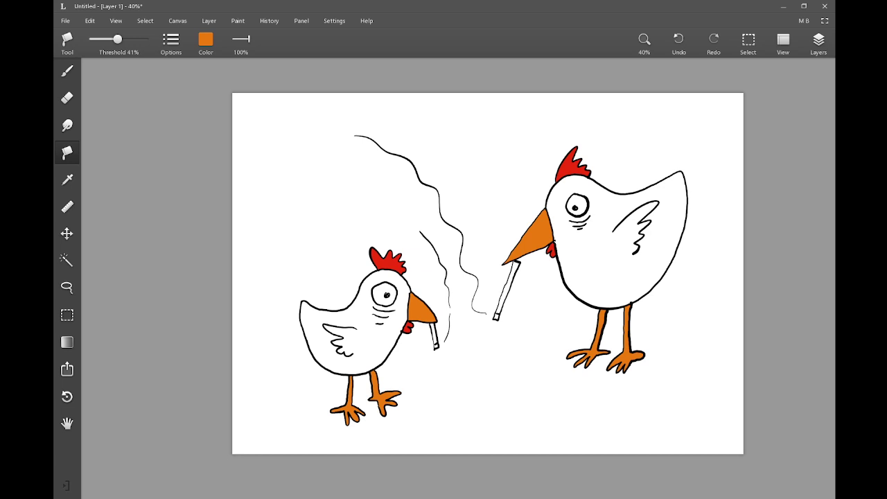
- Brush the title "CHICKEN SMOKE BREAK" in black across the top of the canvas and sign the lower-right corner with the artist's initials and 23
left_click(206, 47)
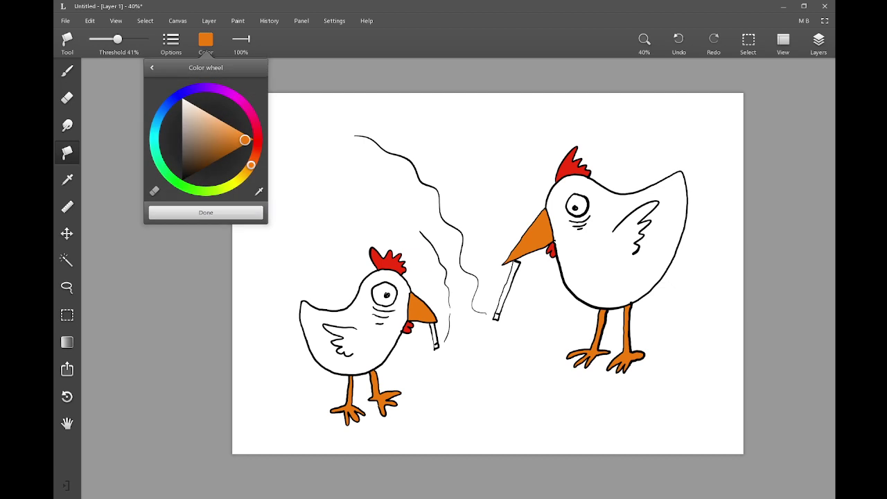
left_click_drag(245, 140, 182, 180)
key("b")
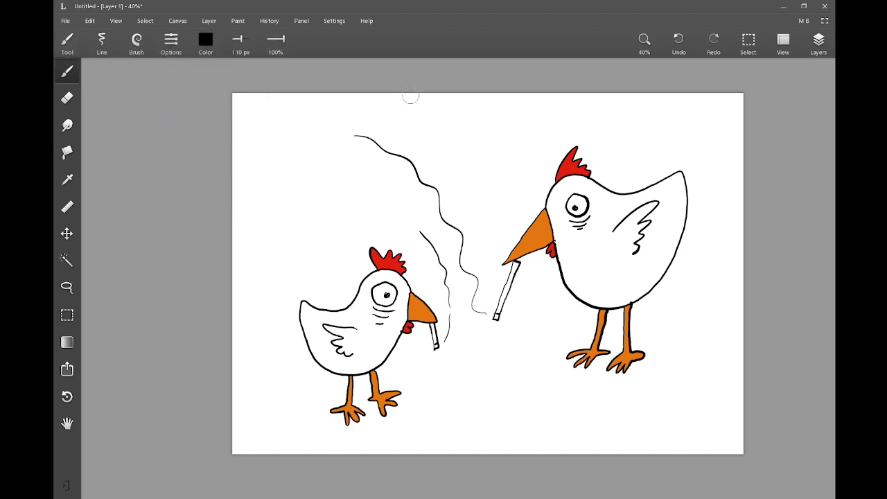
mouse_move(411, 110)
left_mouse_down()
mouse_move(415, 120)
mouse_move(454, 120)
mouse_move(455, 110)
left_mouse_up()
left_click_drag(449, 115, 467, 120)
mouse_move(468, 120)
left_mouse_down()
mouse_move(468, 110)
mouse_move(483, 120)
mouse_move(513, 111)
mouse_move(525, 120)
left_mouse_up()
left_click_drag(522, 117, 562, 113)
mouse_move(555, 108)
left_mouse_down()
mouse_move(572, 107)
mouse_move(576, 120)
left_mouse_up()
left_click_drag(569, 115, 588, 120)
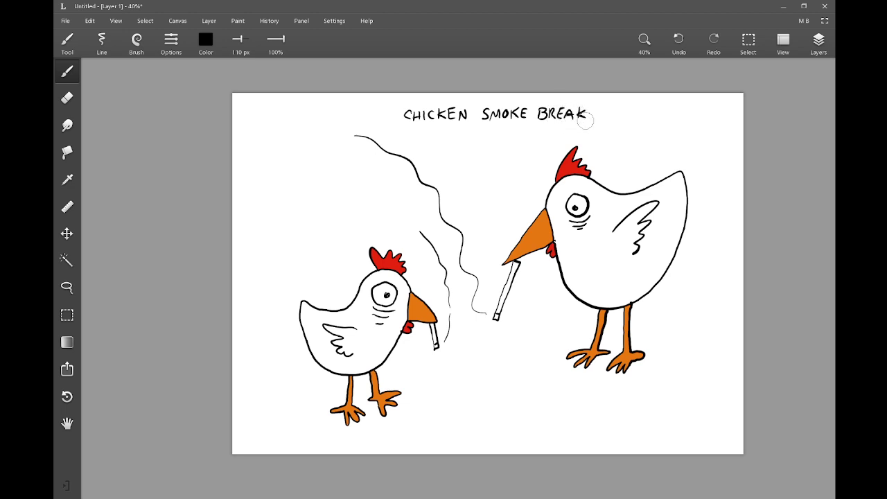
mouse_move(673, 442)
left_mouse_down()
mouse_move(678, 434)
mouse_move(707, 445)
left_mouse_up()
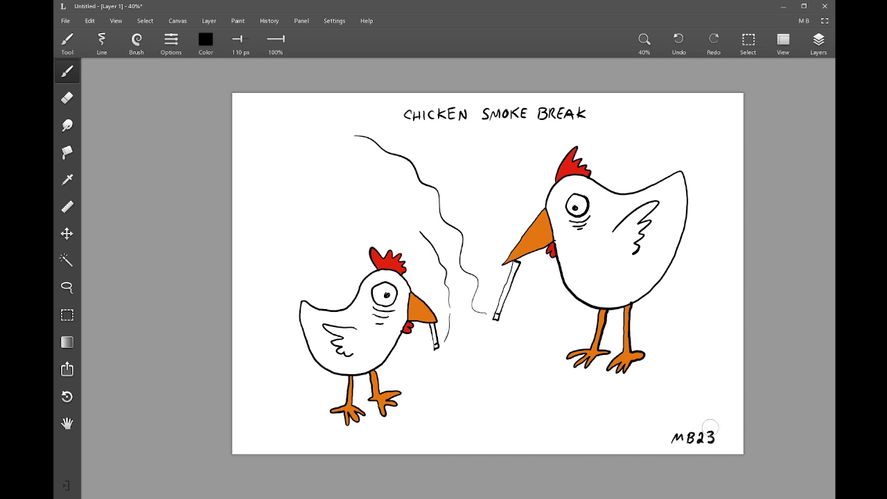